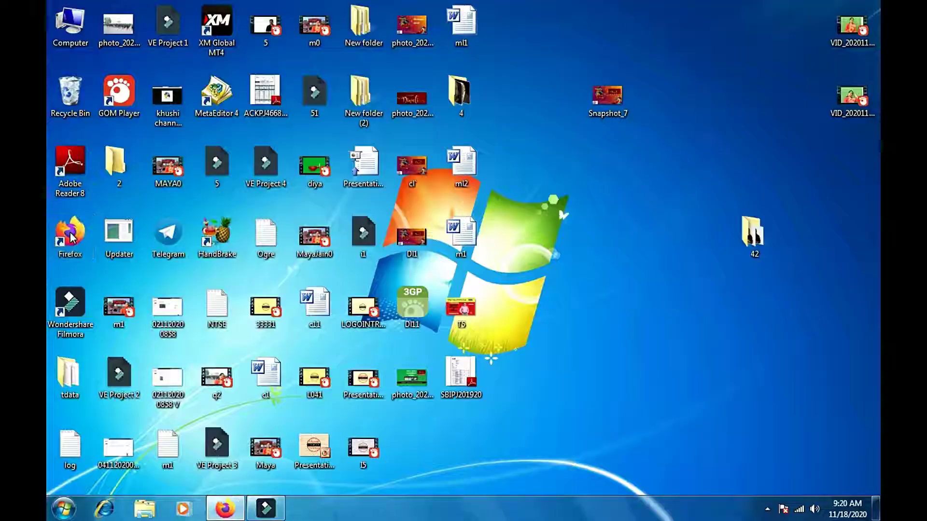
Step: Launch Firefox and enter hed.mponline.gov.in in the address bar
double_click(70, 236)
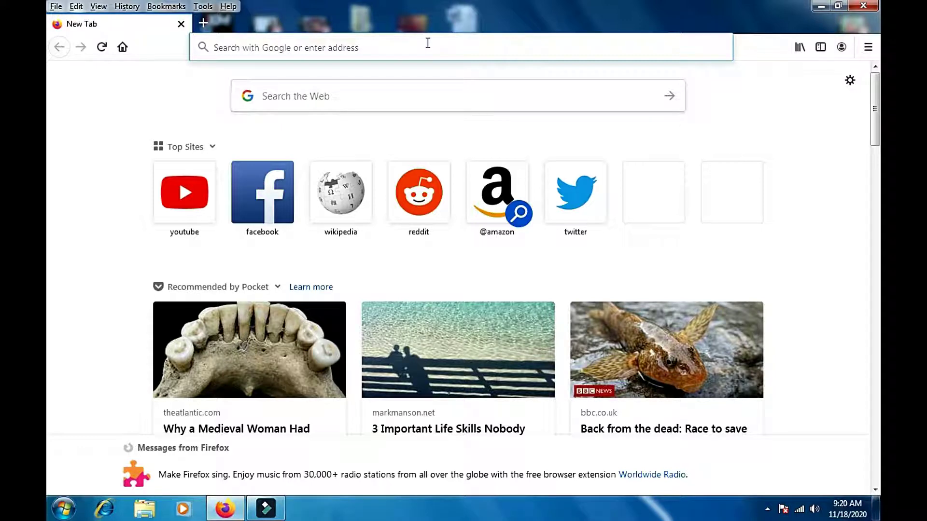
text(h)
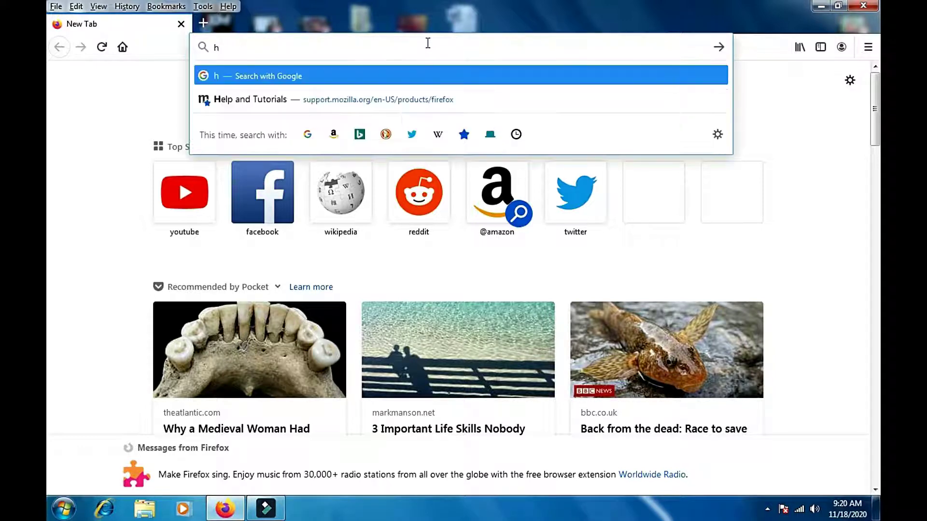
text(ed)
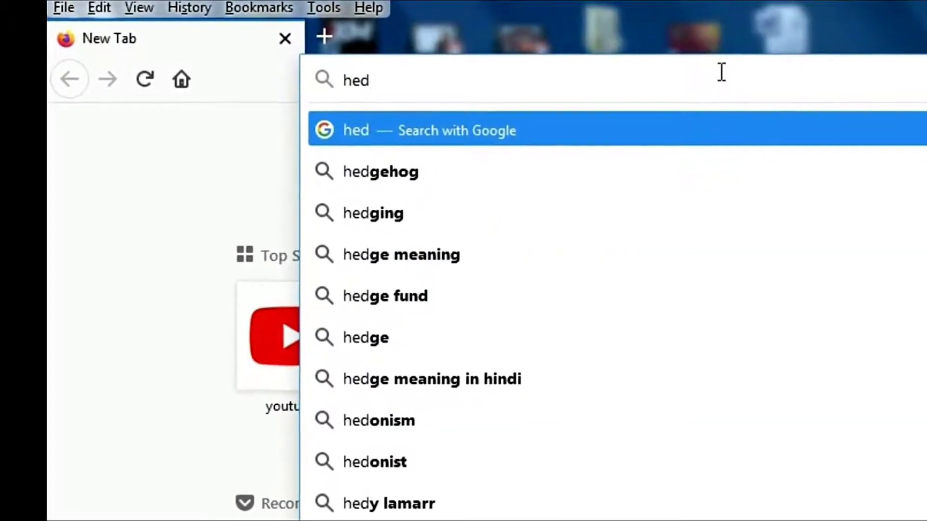
text(.m)
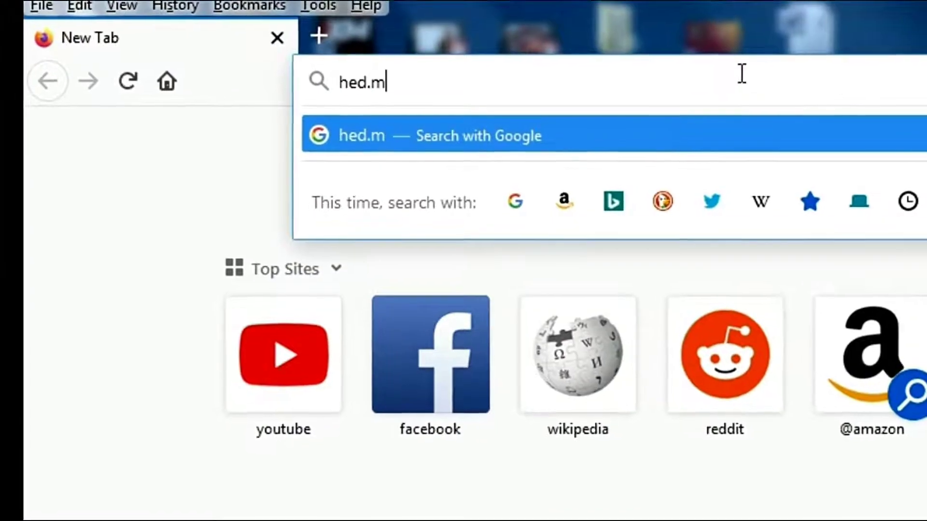
text(p)
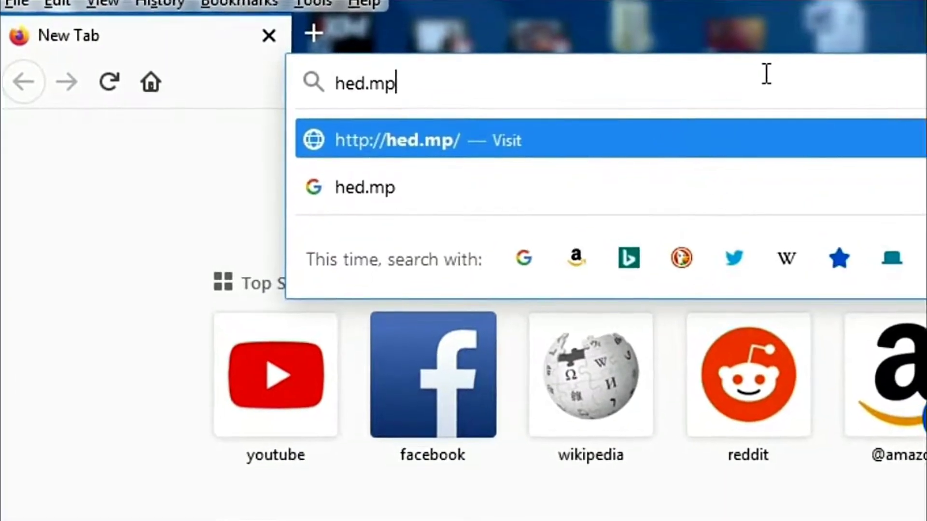
text(onli)
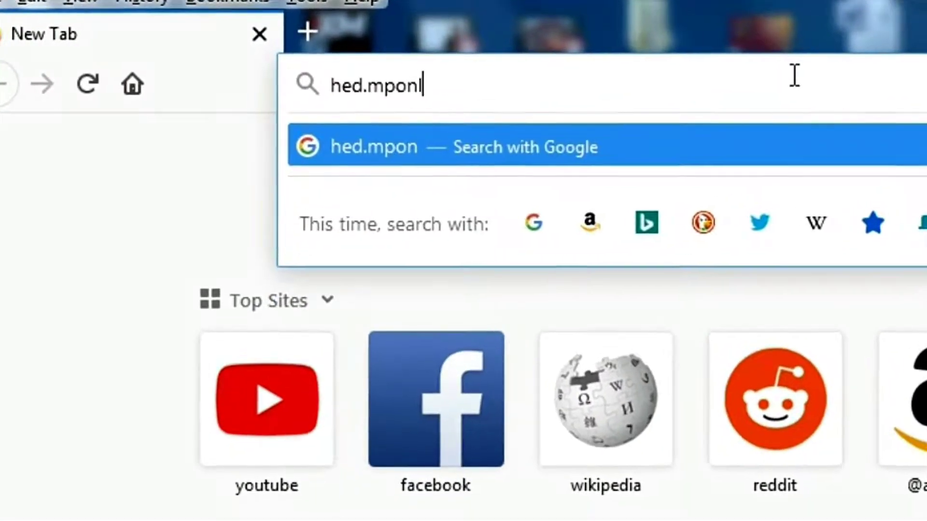
text(ne)
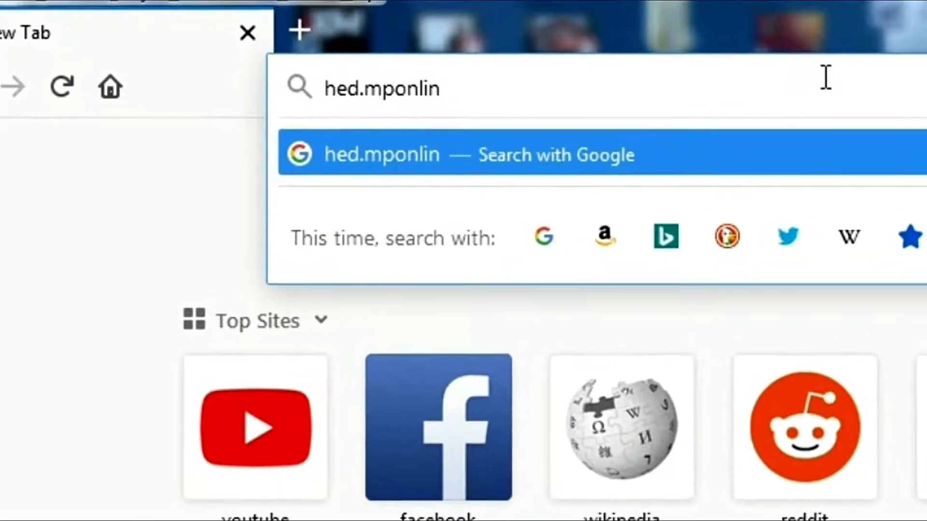
text(.g)
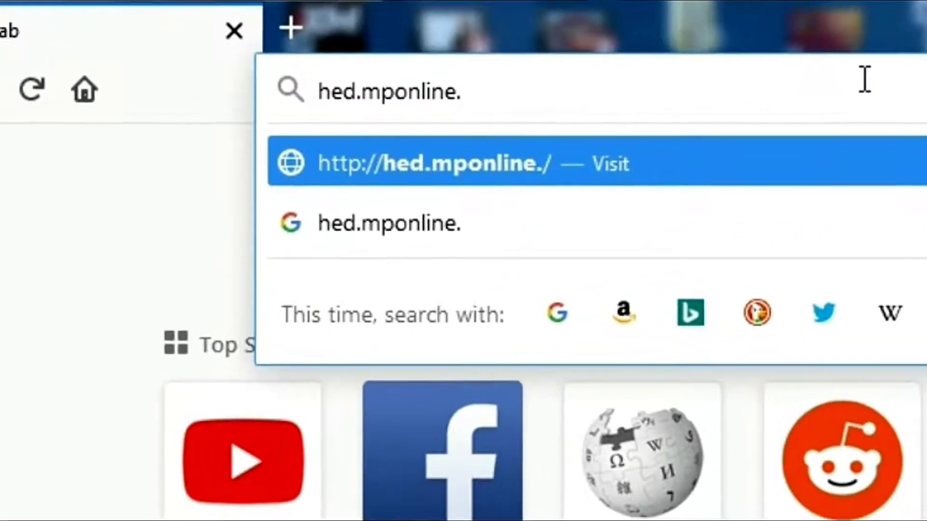
text(ov)
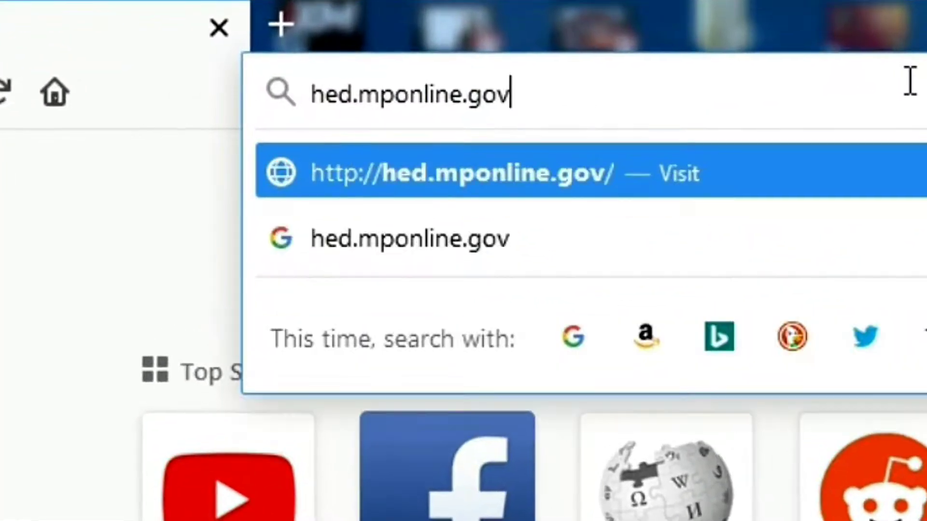
text(.in)
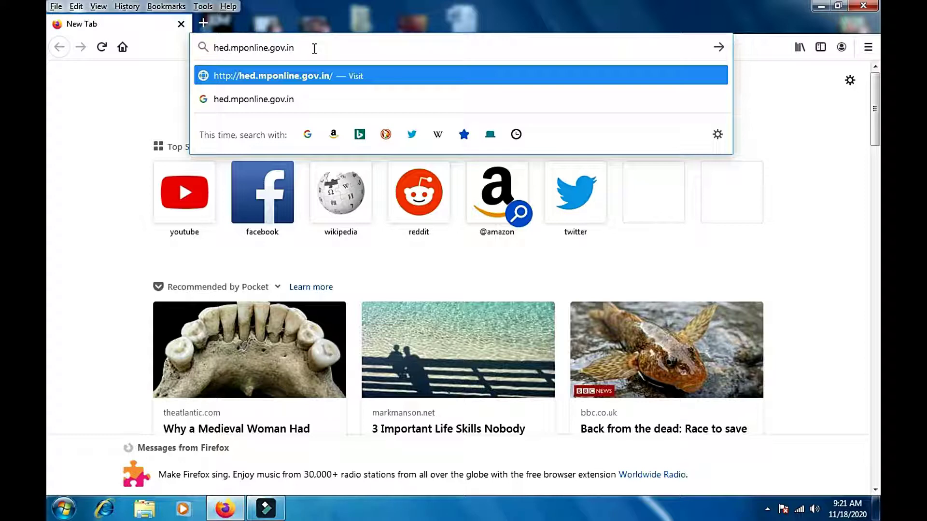
Step: Load hed.mponline.gov.in and follow the UG/PG Admission link to the e-Pravesh site
key(Return)
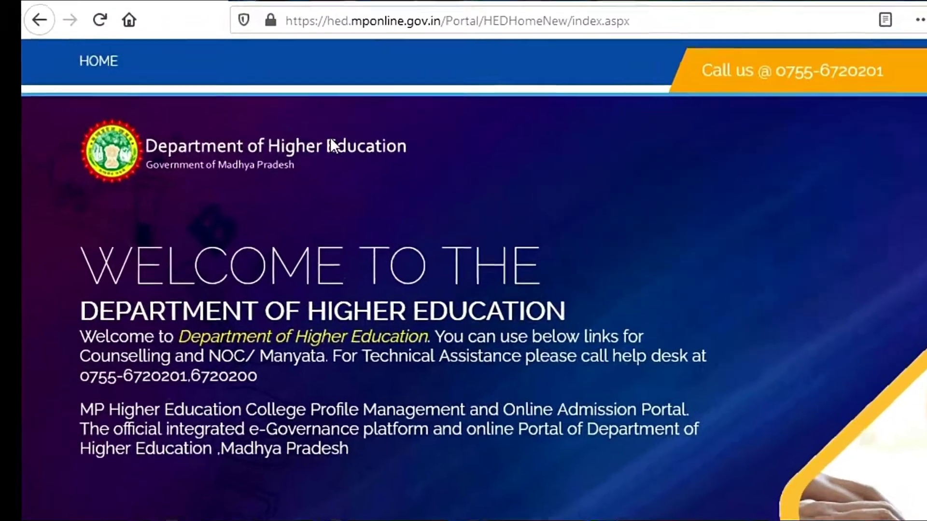
scroll(161, 425, down, 2)
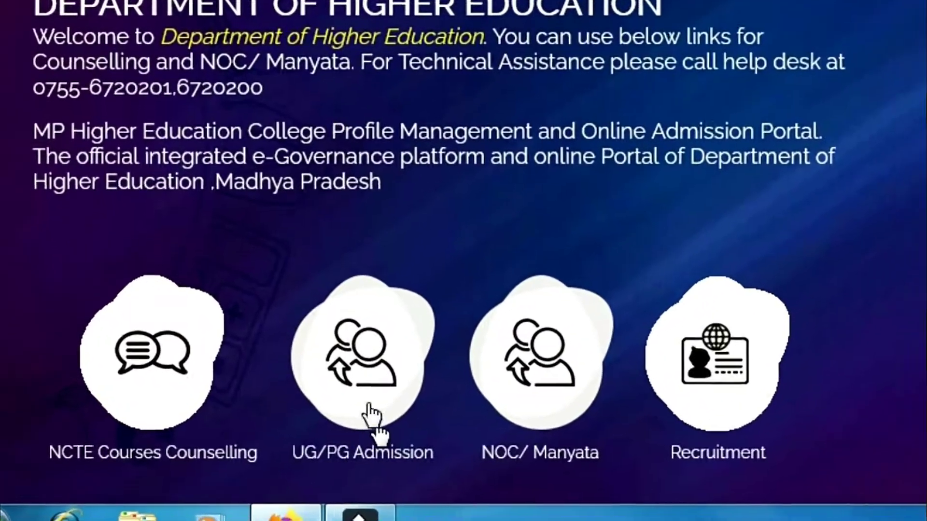
click(368, 402)
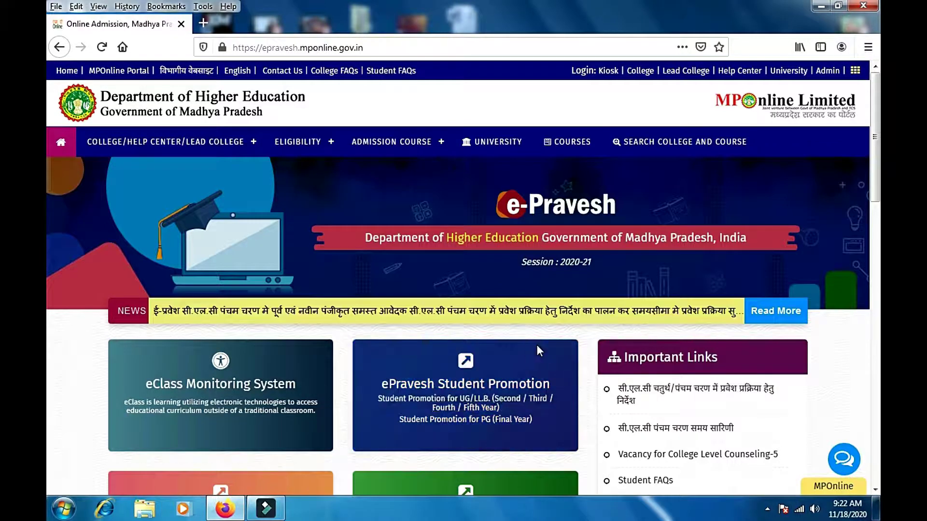
scroll(527, 344, down, 4)
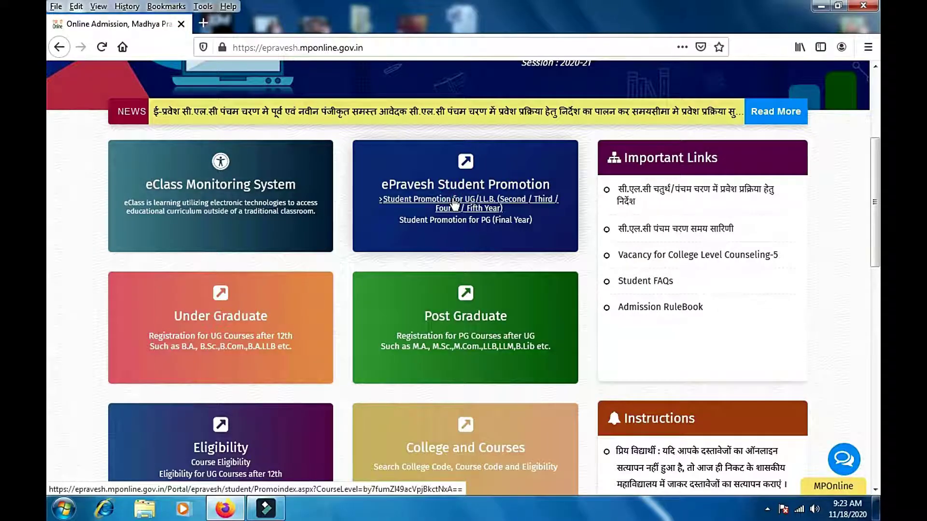
Step: Open 'Student Promotion for UG/LL.B.' under ePravesh Student Promotion
click(454, 202)
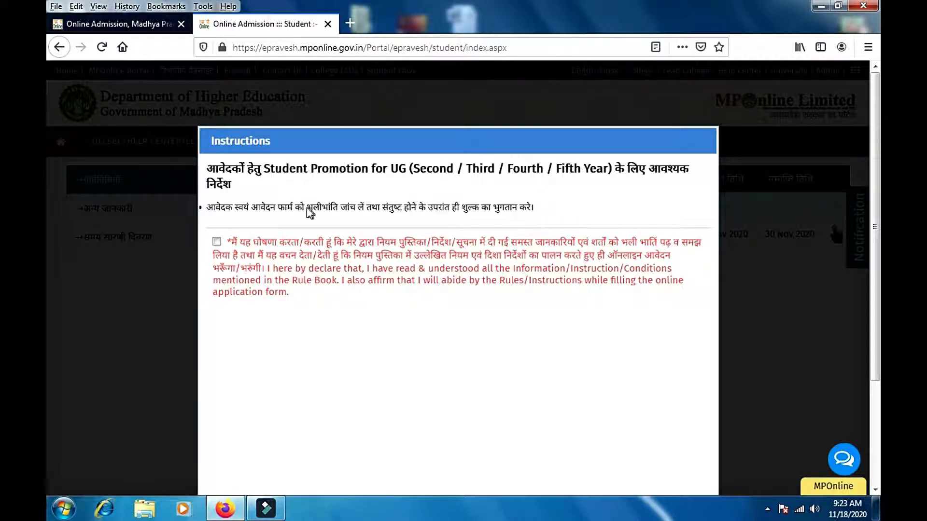
Step: Tick the rules-read declaration and agree to the student promotion instructions
click(217, 243)
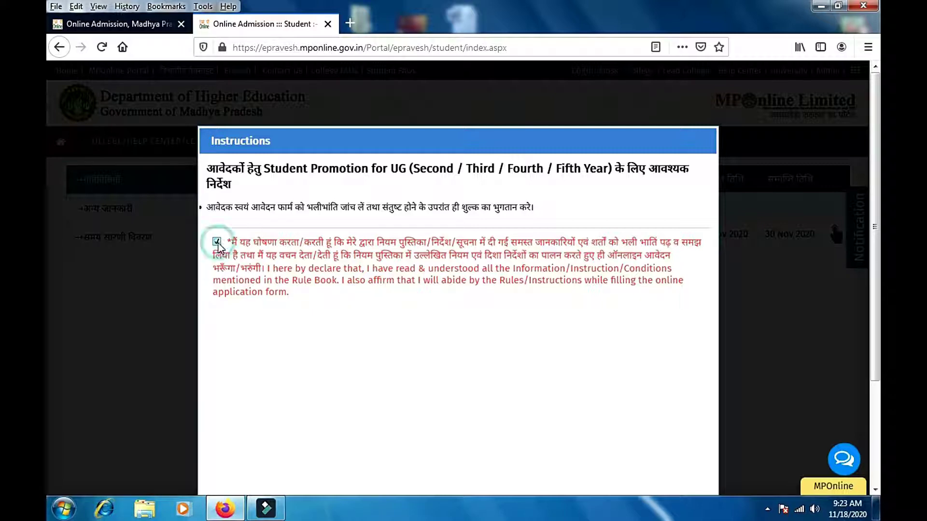
scroll(477, 201, down, 3)
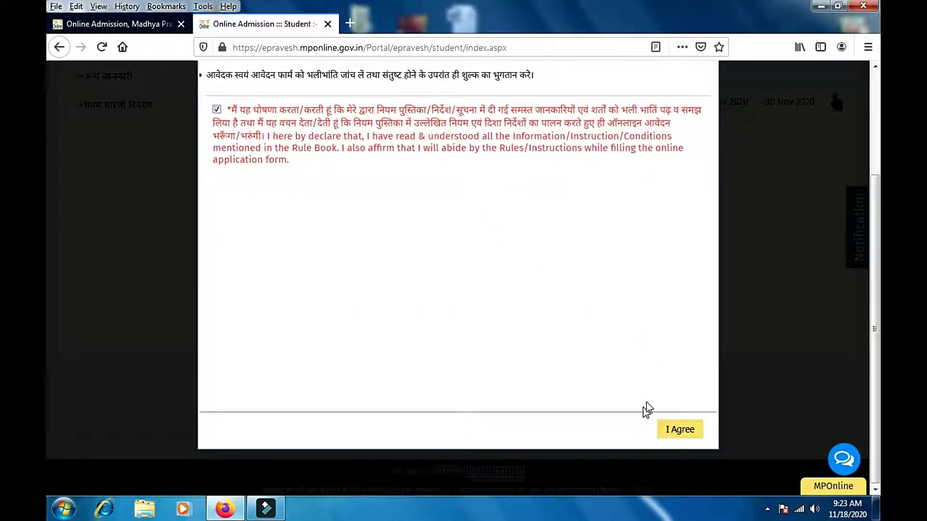
click(686, 432)
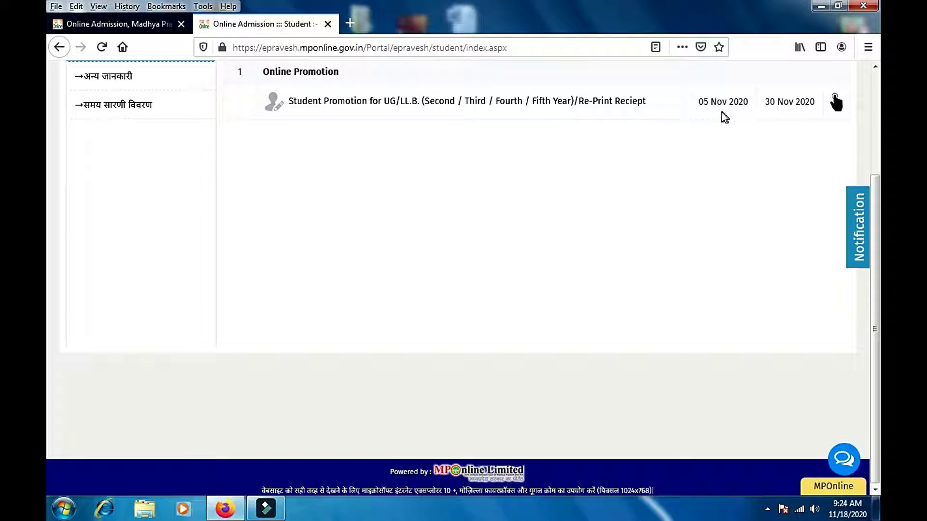
Step: Open the UG promotion fee payment page and enter the student's enrollment number
click(382, 102)
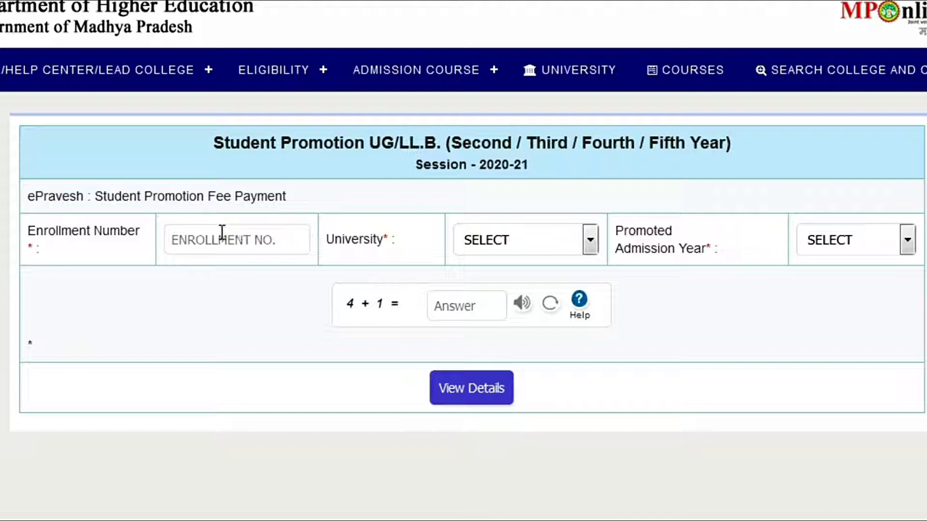
click(587, 239)
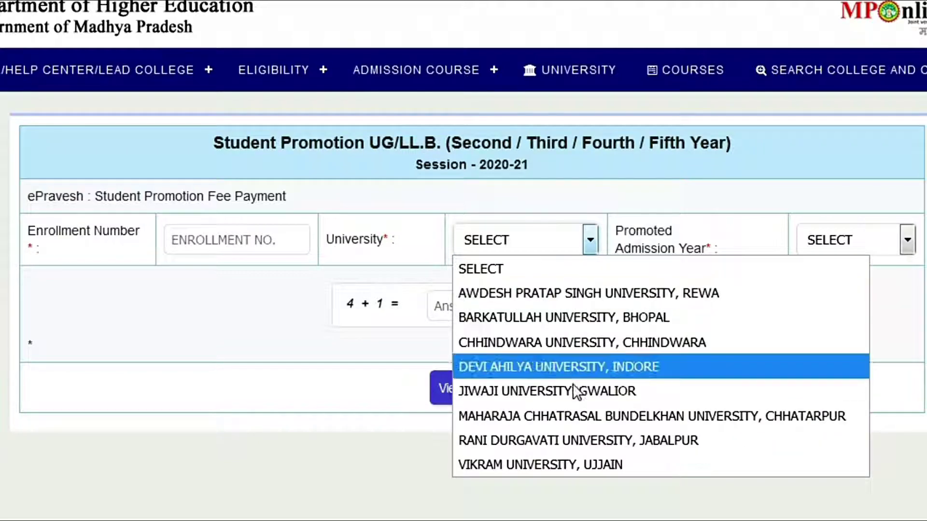
click(604, 192)
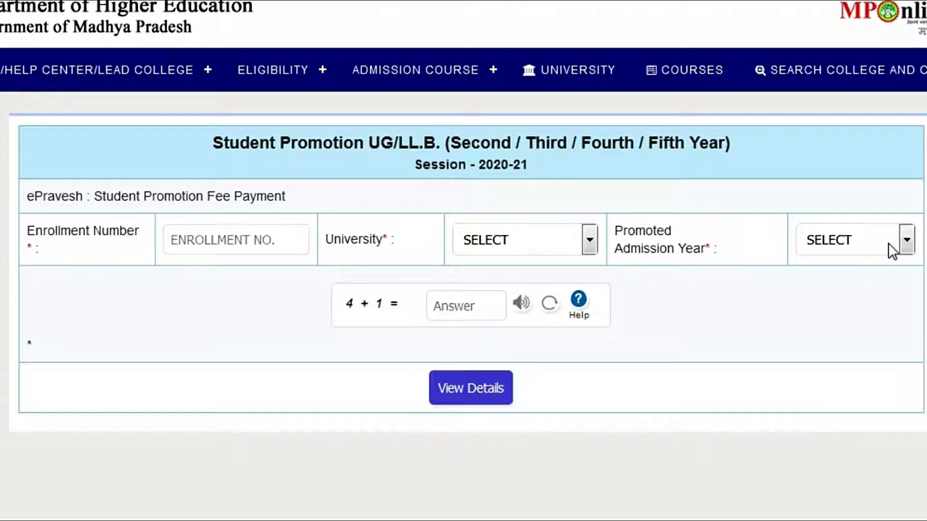
click(277, 239)
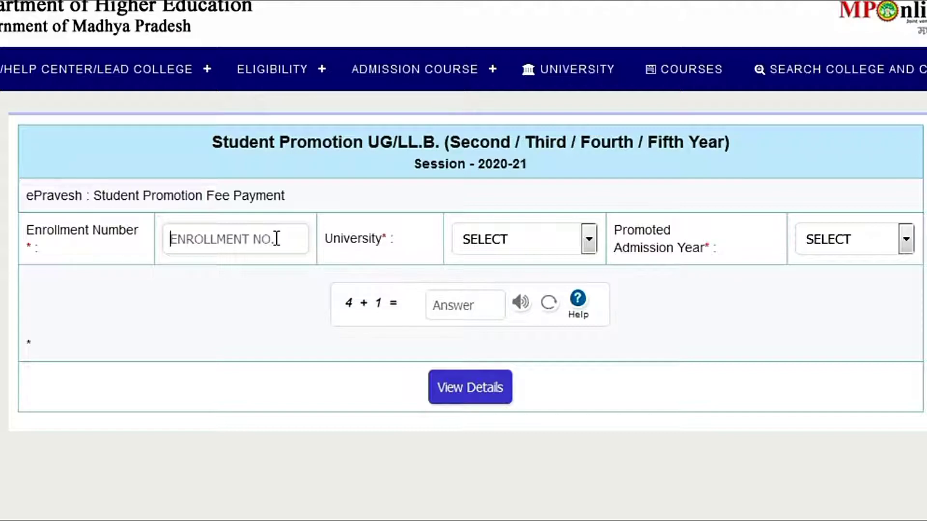
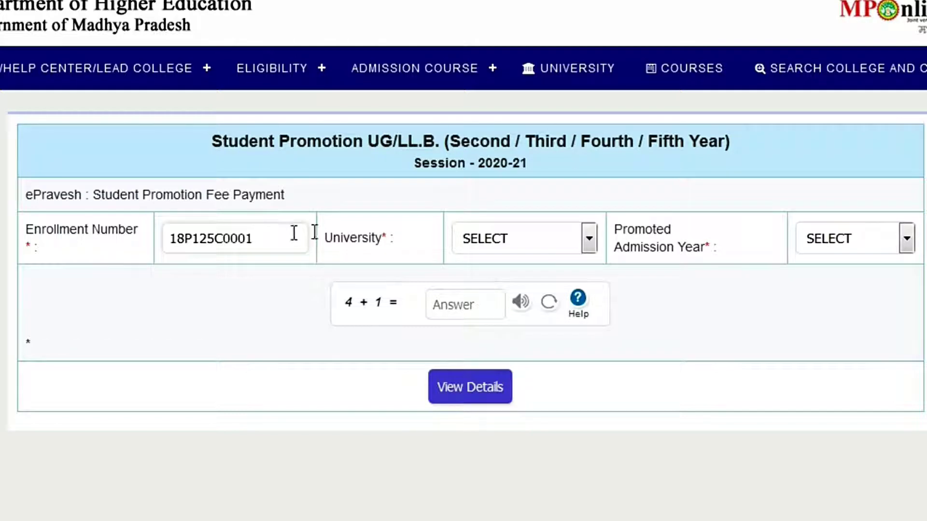
Step: Choose Maharaja Chhatrasal university, Chhatarpur, set Third Year, and enter captcha answer 5
click(589, 236)
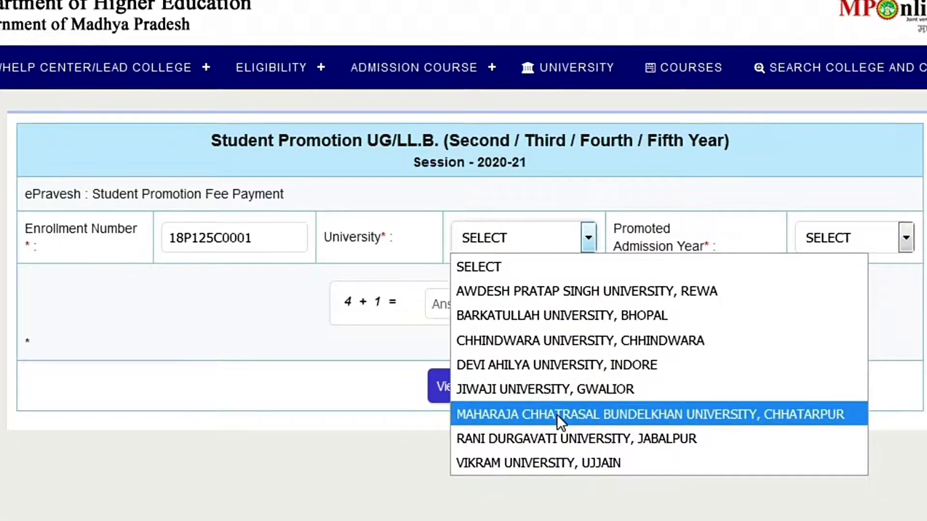
click(659, 415)
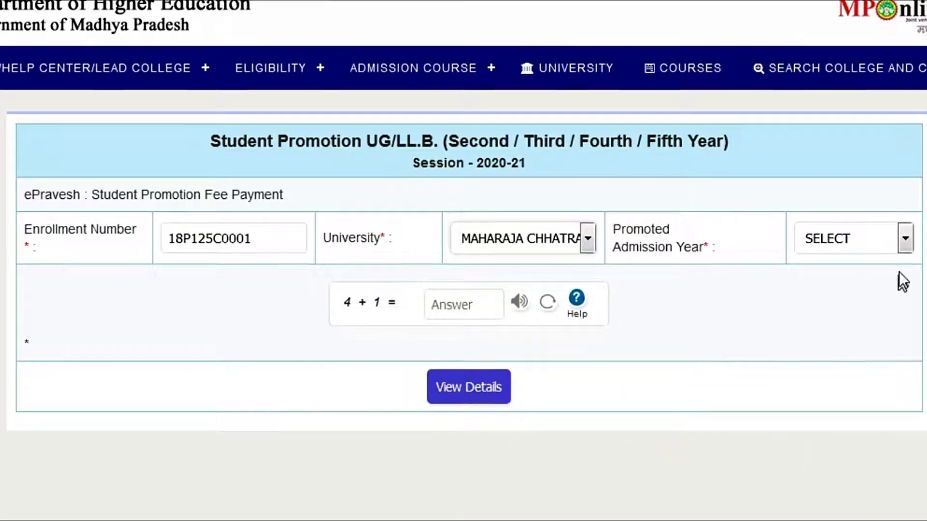
click(905, 236)
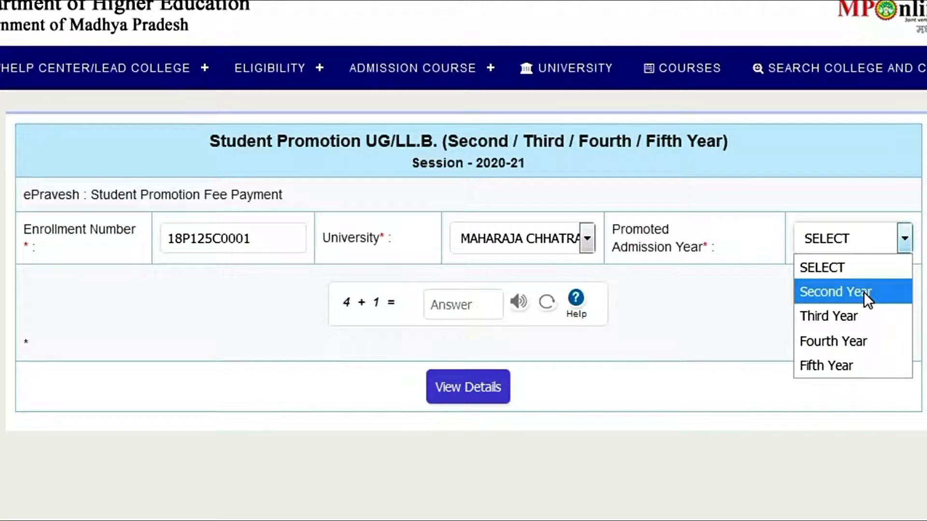
click(848, 319)
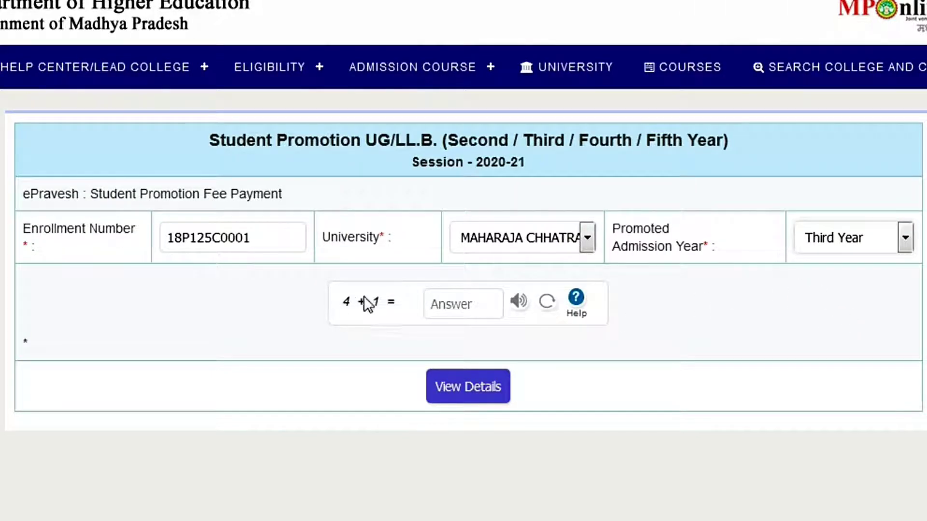
click(454, 304)
text(5)
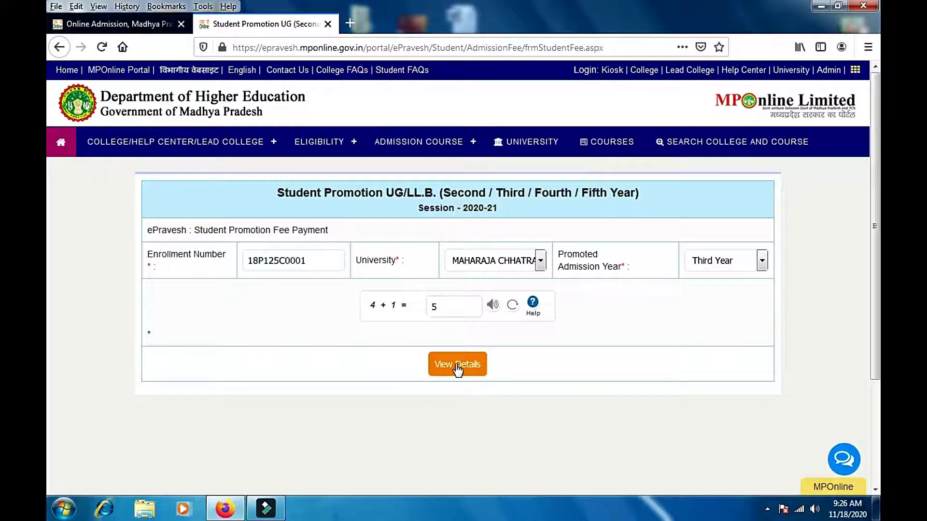
Step: Load the student's details, review the ₹500 + ₹30 = ₹530 fee, and tick the declaration
click(457, 366)
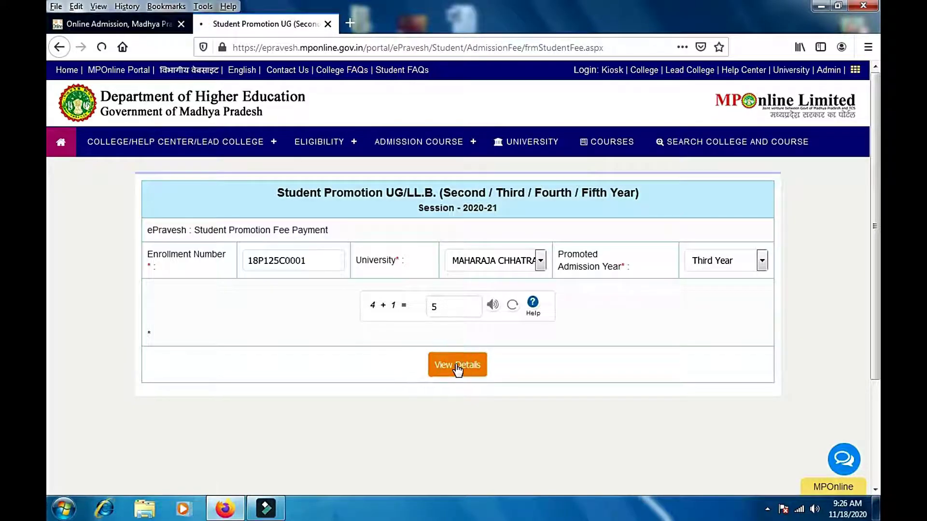
drag(517, 425, 597, 425)
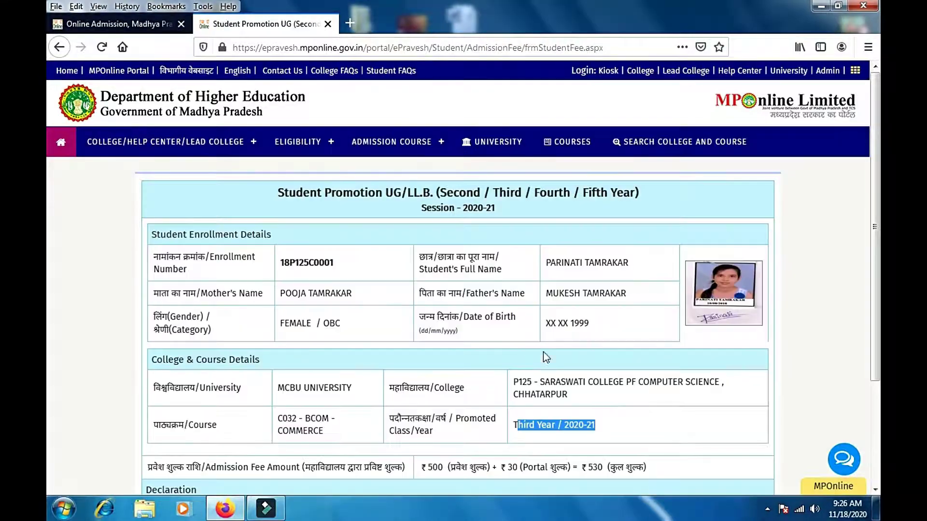
scroll(531, 347, down, 3)
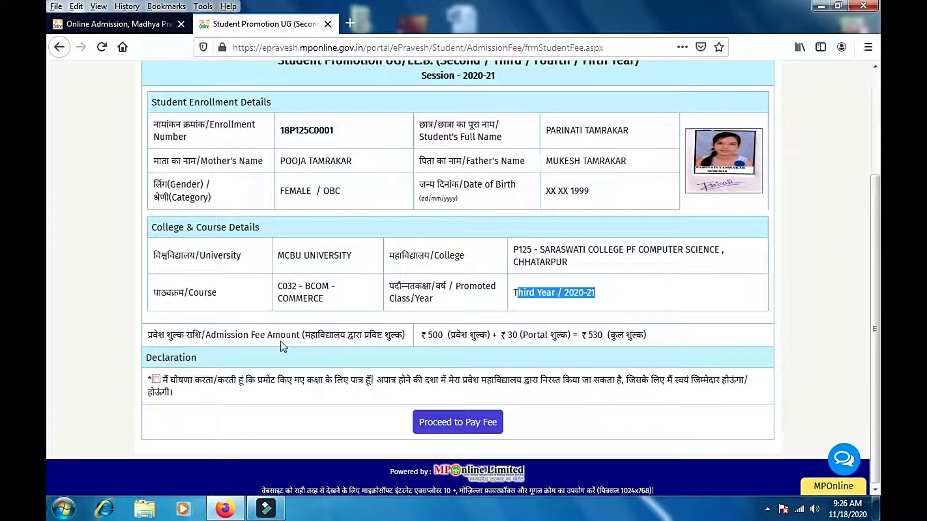
drag(429, 335, 493, 336)
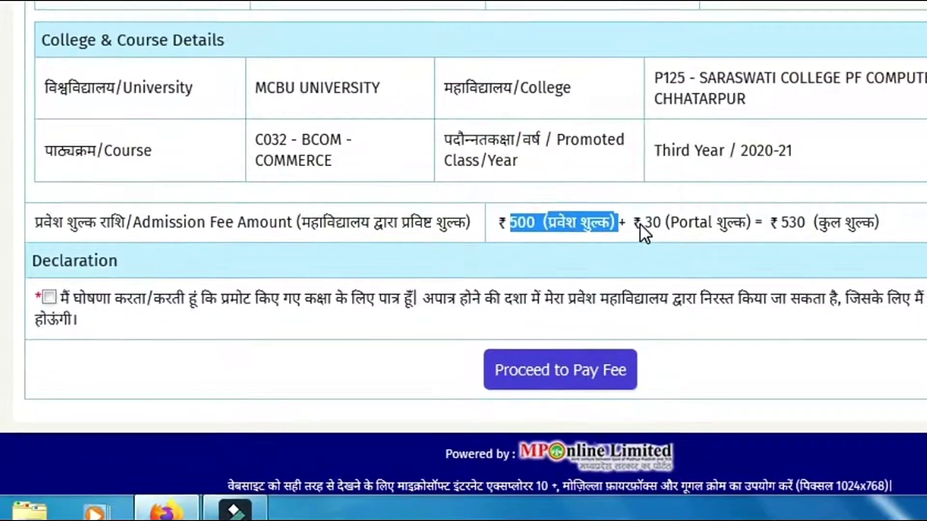
drag(640, 214, 682, 215)
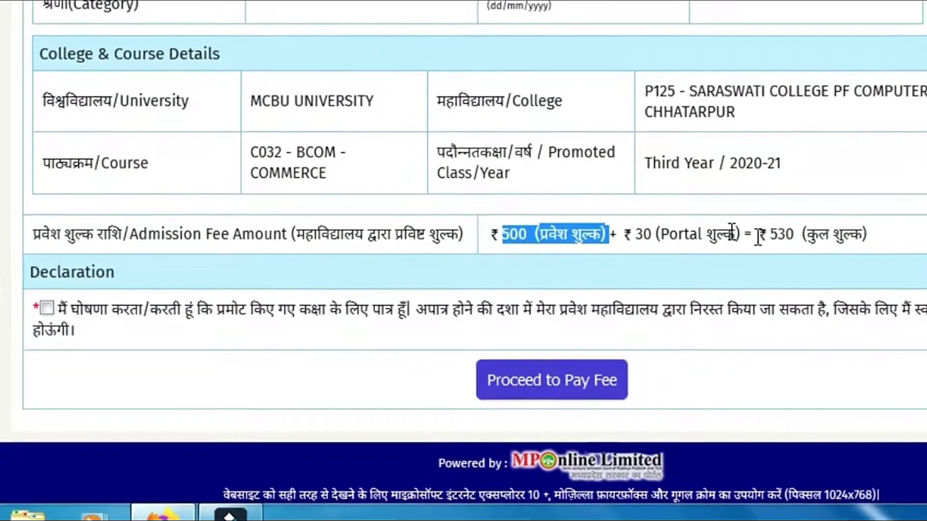
drag(768, 239, 852, 251)
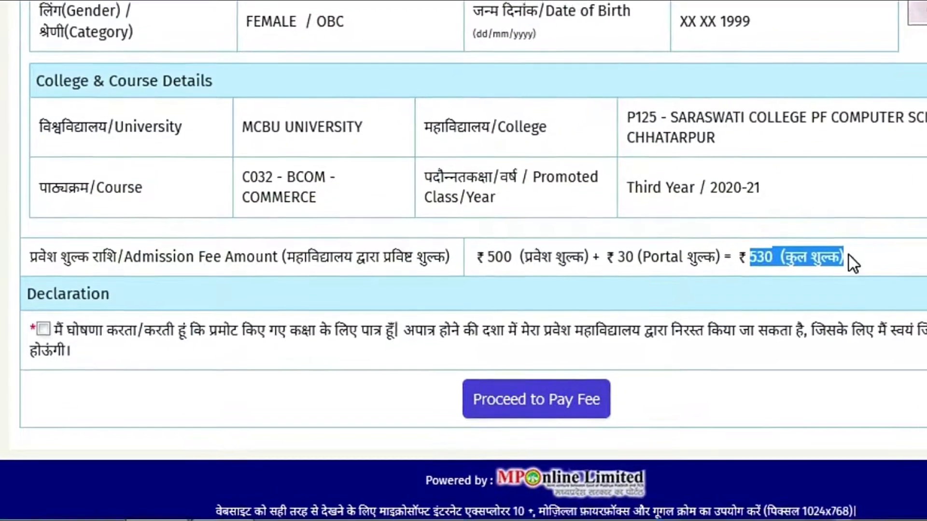
click(43, 334)
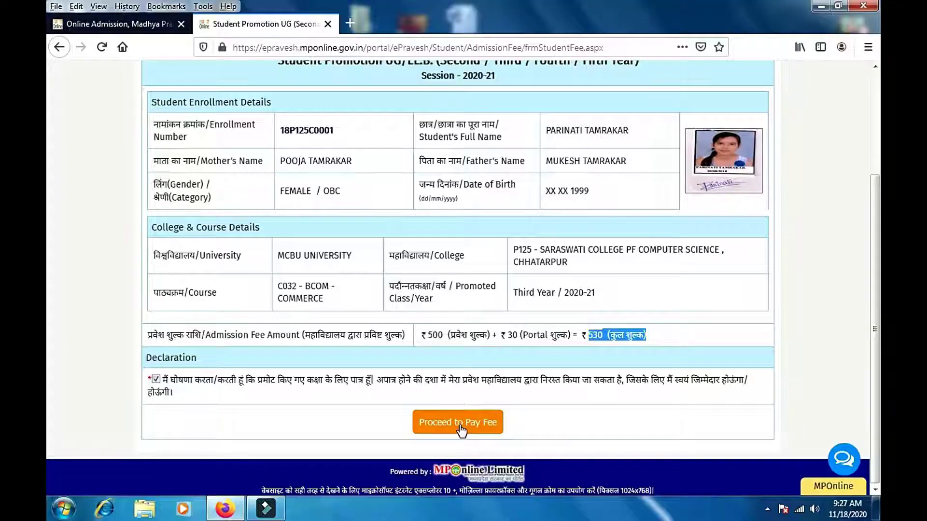
Step: Proceed to pay the promotion fee, confirm it, and show the Net Banking options
click(459, 425)
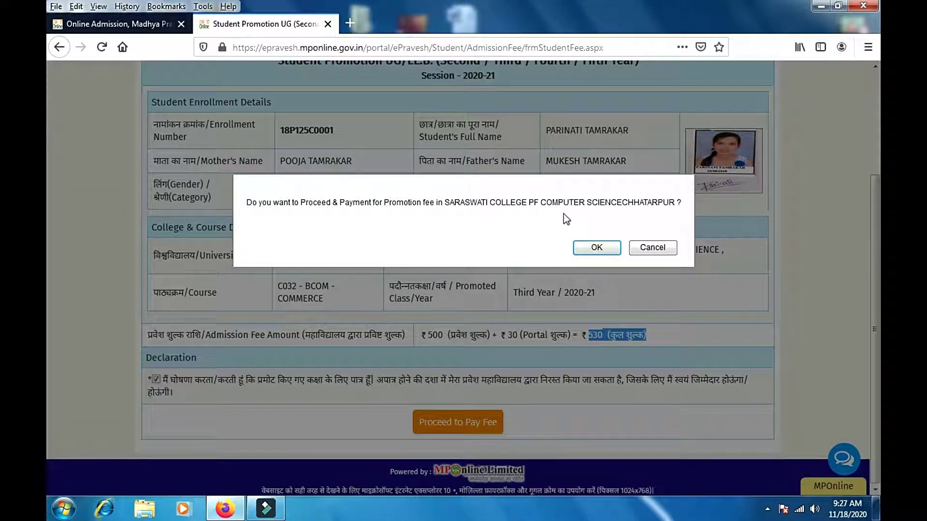
click(600, 248)
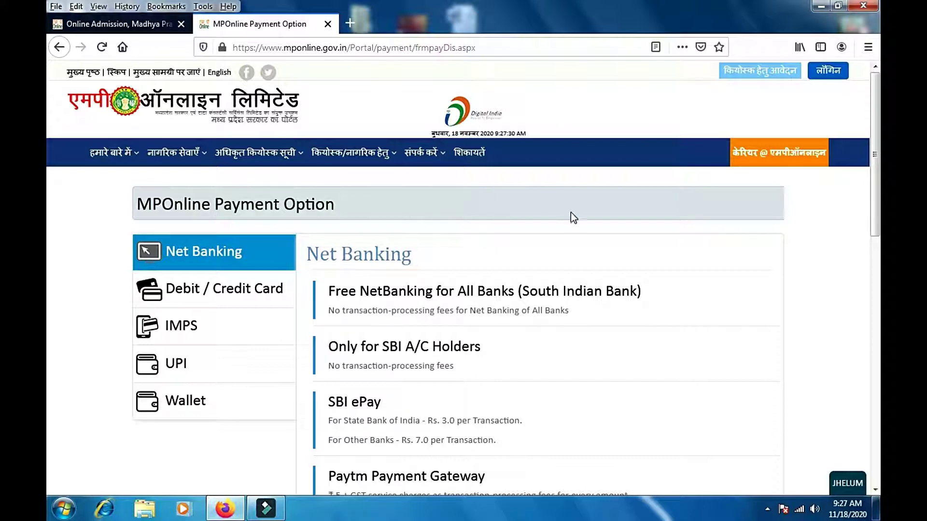
scroll(575, 216, down, 2)
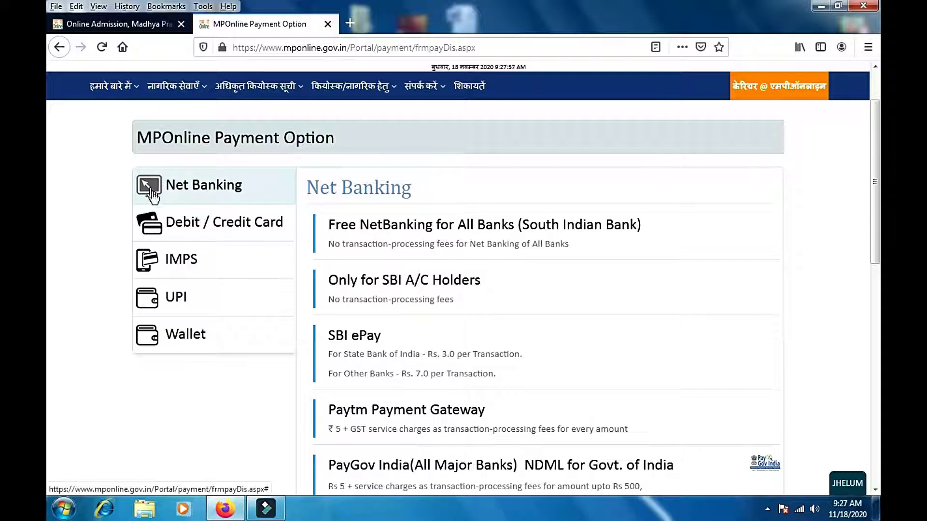
click(233, 192)
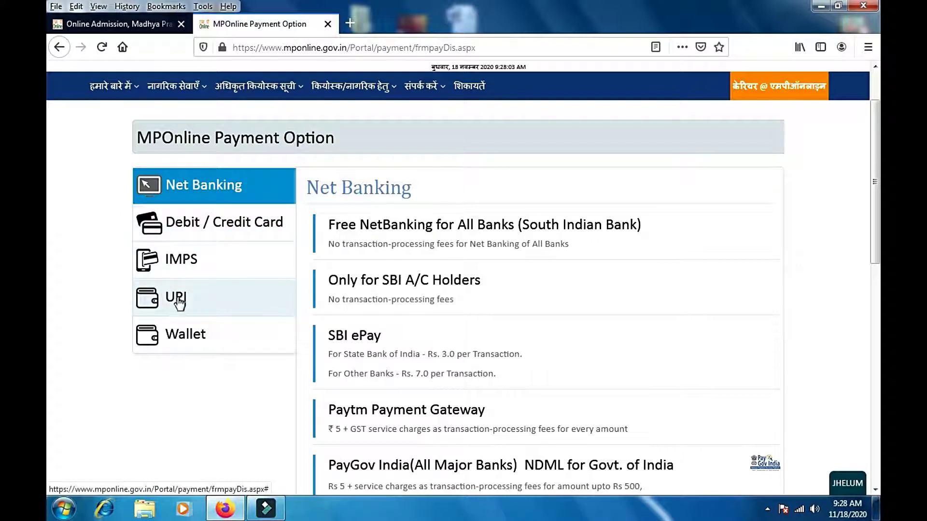
Step: Switch the payment options from Net Banking to the UPI list
click(234, 185)
click(181, 302)
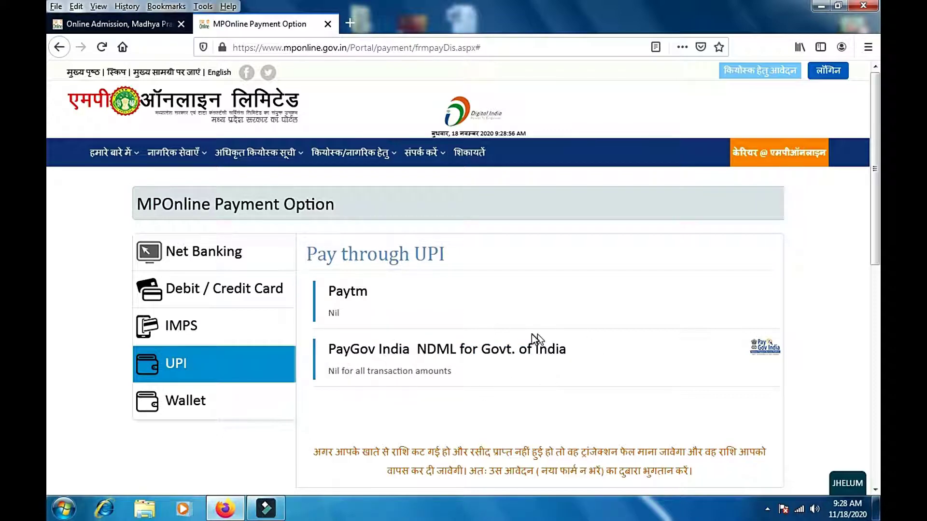
Step: Pay via PayGov India NDML, note the transaction reference number, and continue to BillDesk
click(395, 356)
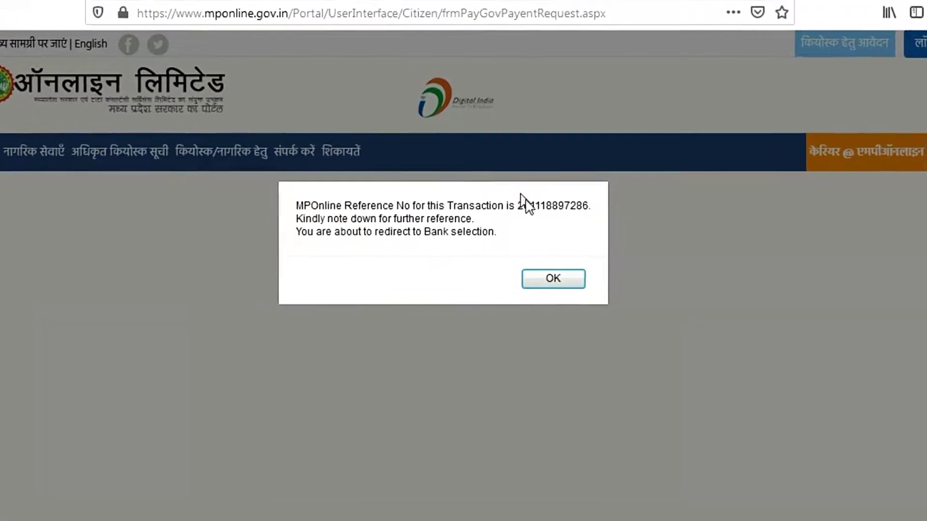
drag(516, 206, 637, 227)
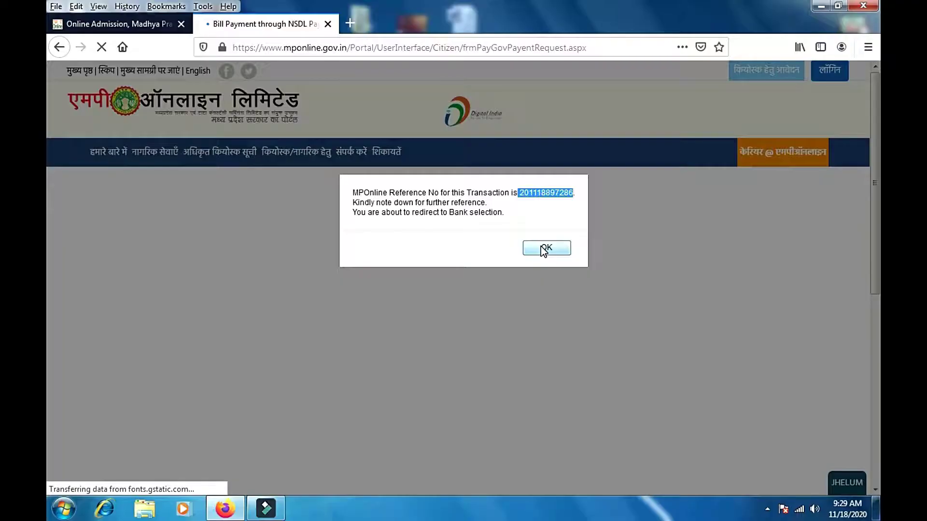
click(558, 348)
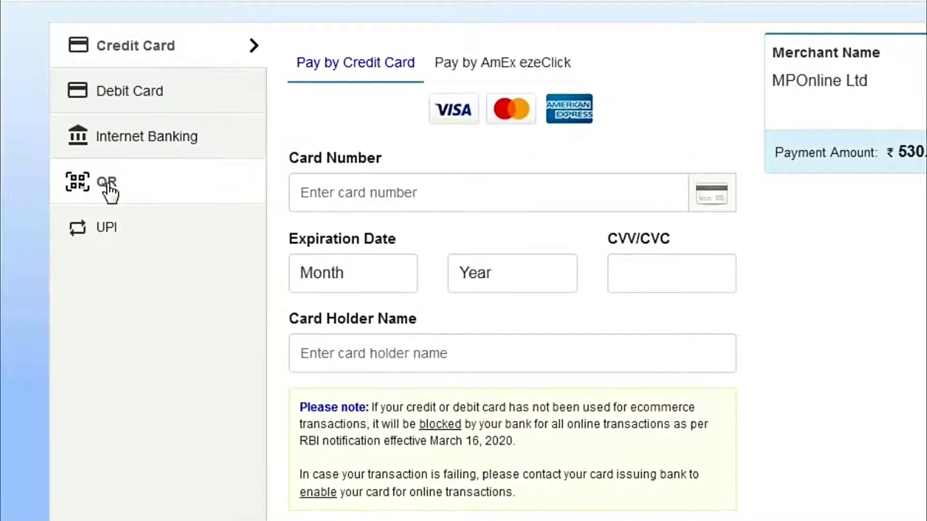
Step: Choose the QR option, check the ₹530.00 amount to GOVTOFMP, and make the BHIM UPI payment
click(107, 187)
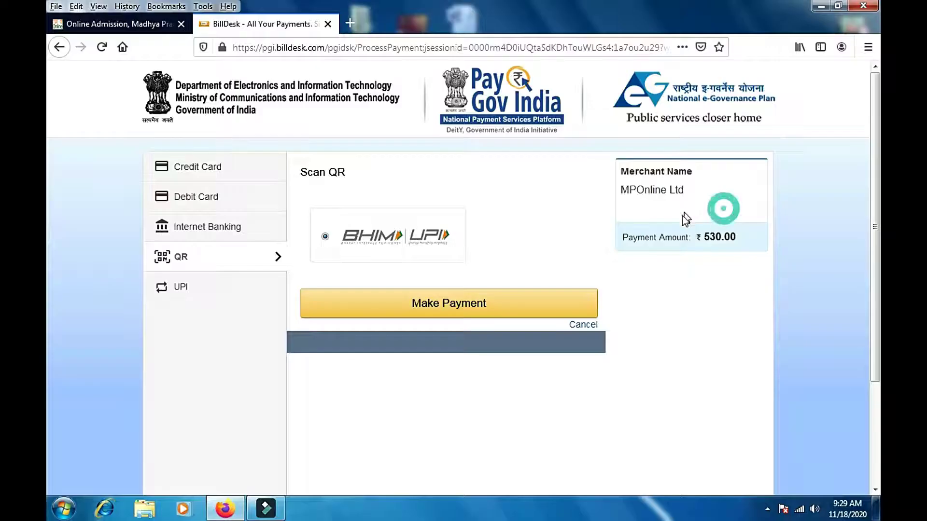
drag(685, 212, 685, 241)
drag(742, 236, 757, 234)
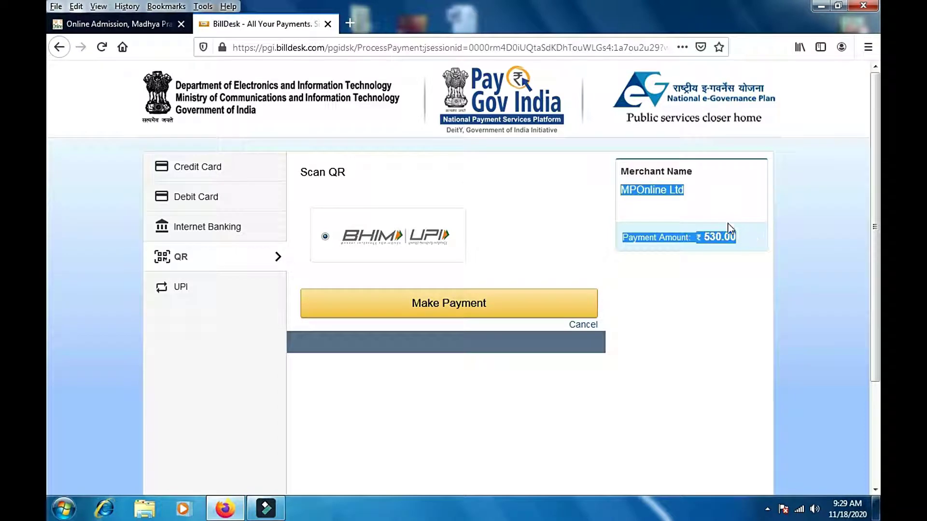
click(727, 211)
click(438, 308)
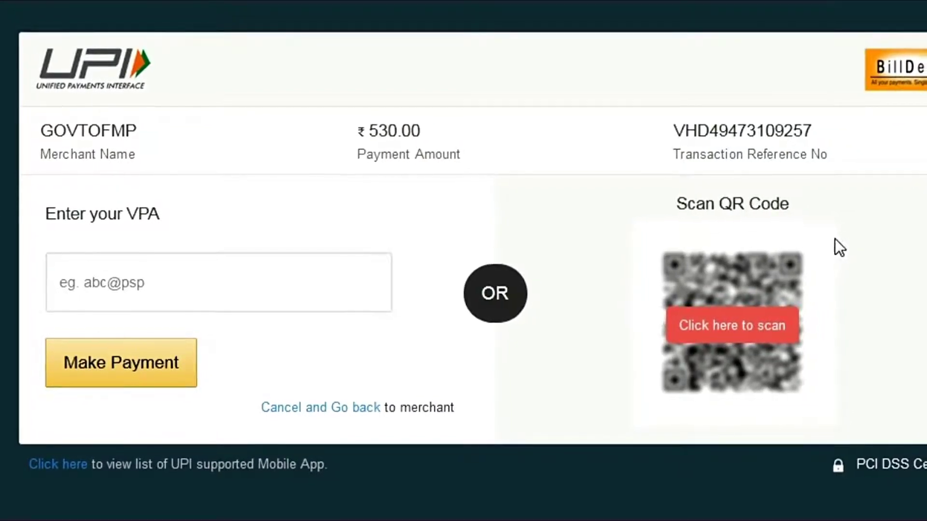
Step: Enter the payer's UPI ID as the VPA and send the ₹530 collect request
click(728, 326)
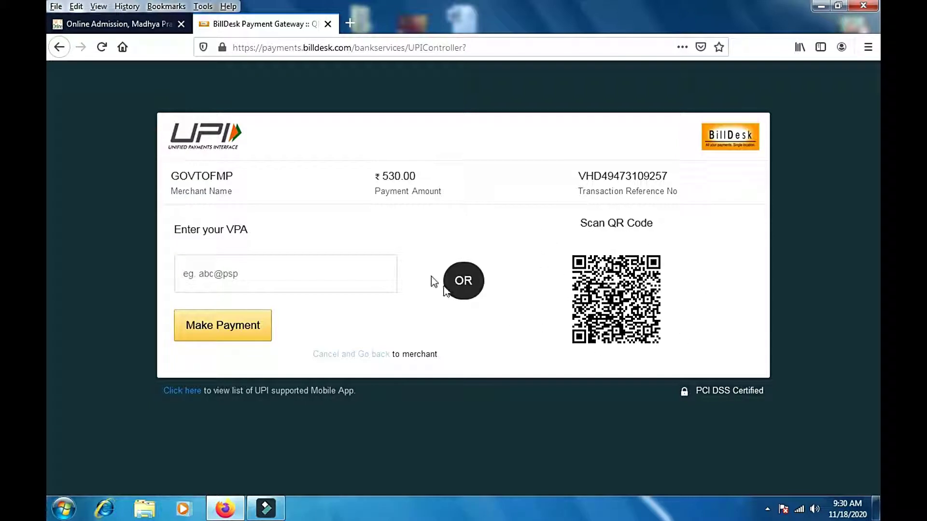
click(280, 276)
text(ss)
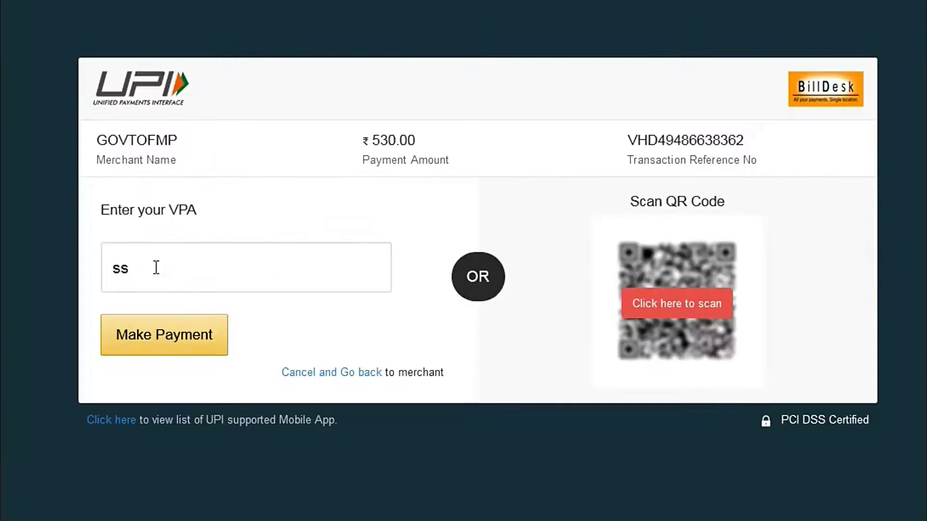
click(154, 267)
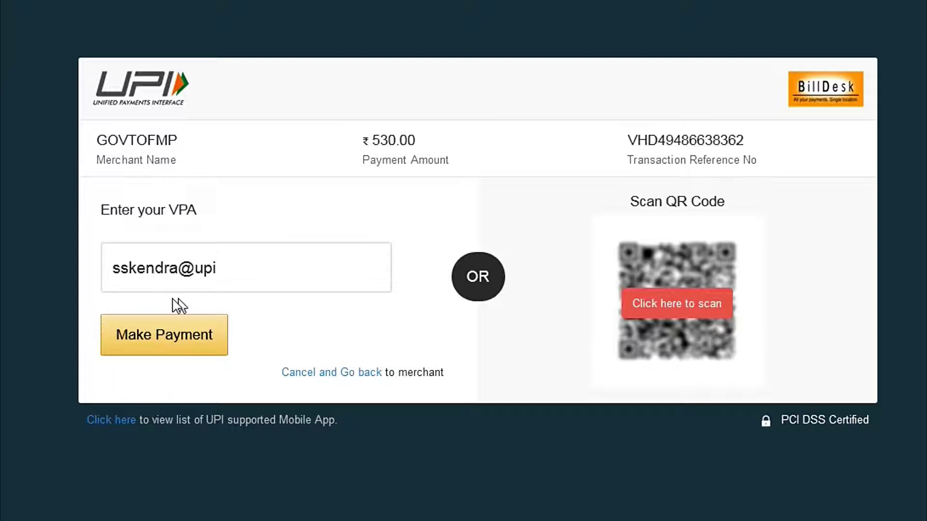
click(182, 341)
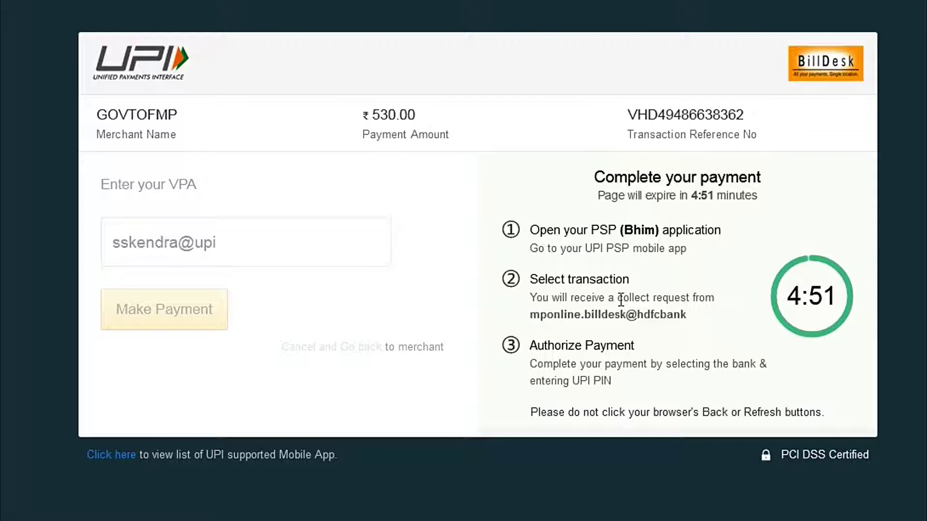
drag(617, 298, 721, 300)
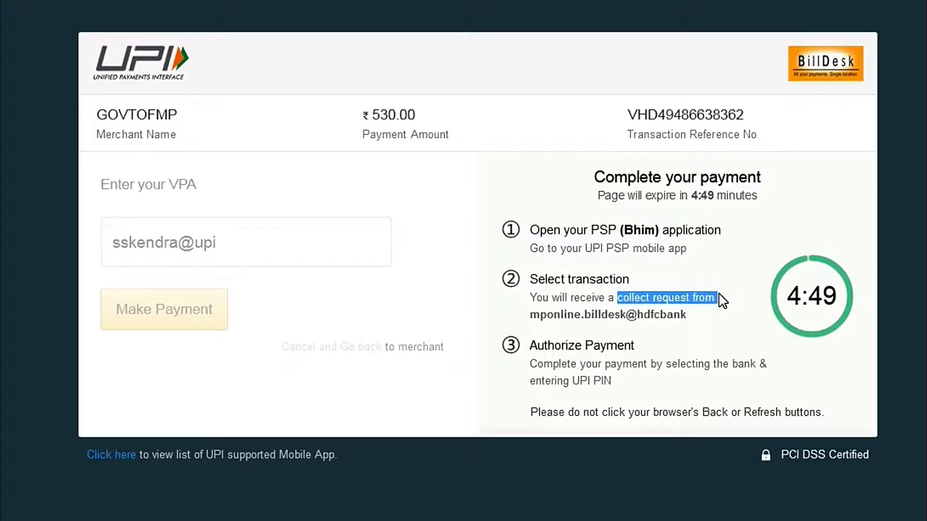
click(718, 298)
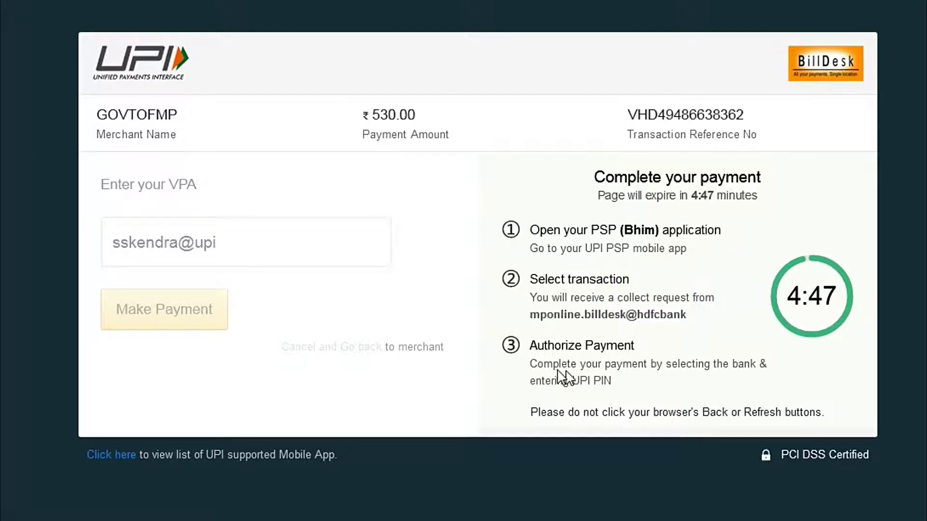
drag(533, 348, 637, 349)
drag(573, 382, 627, 385)
click(625, 382)
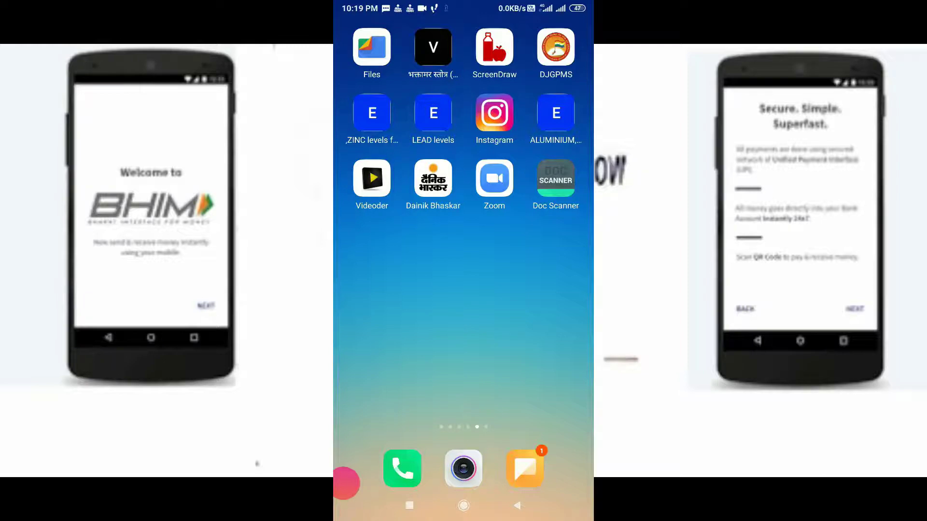
Step: Go to the last Android home page and launch BHIM from the SSK folder
scroll(463, 242, left, 3)
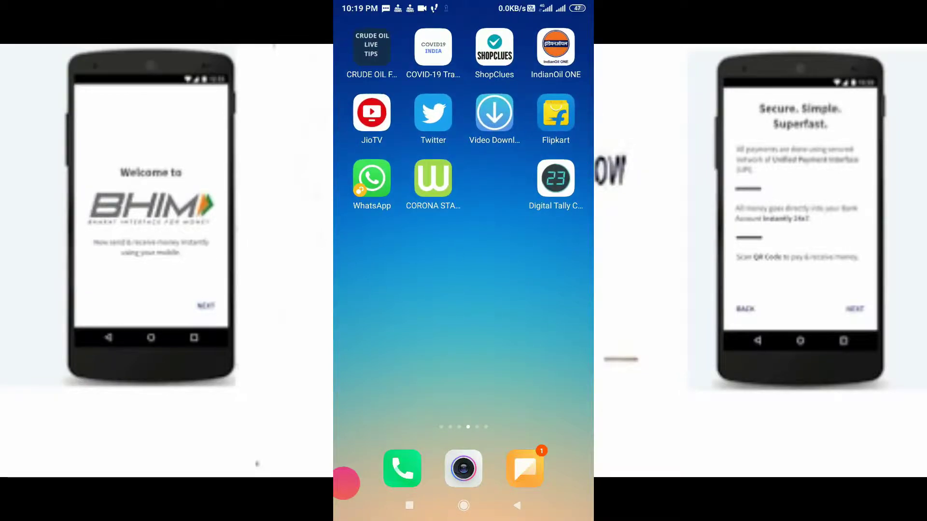
scroll(464, 241, right, 3)
scroll(464, 241, right, 3)
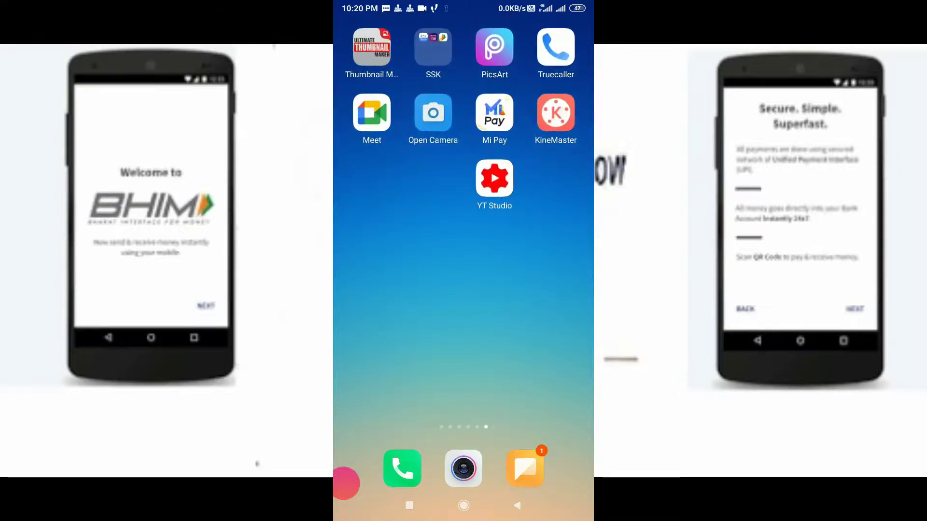
click(433, 47)
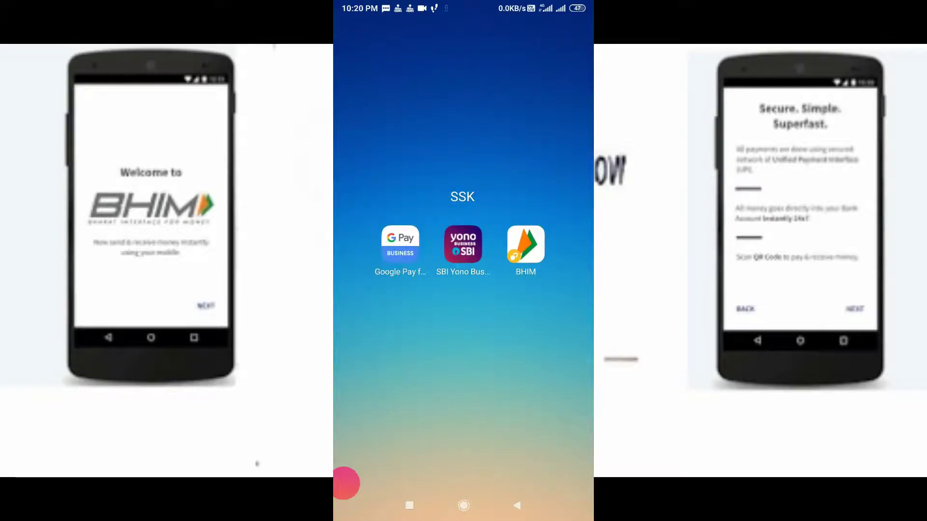
click(526, 244)
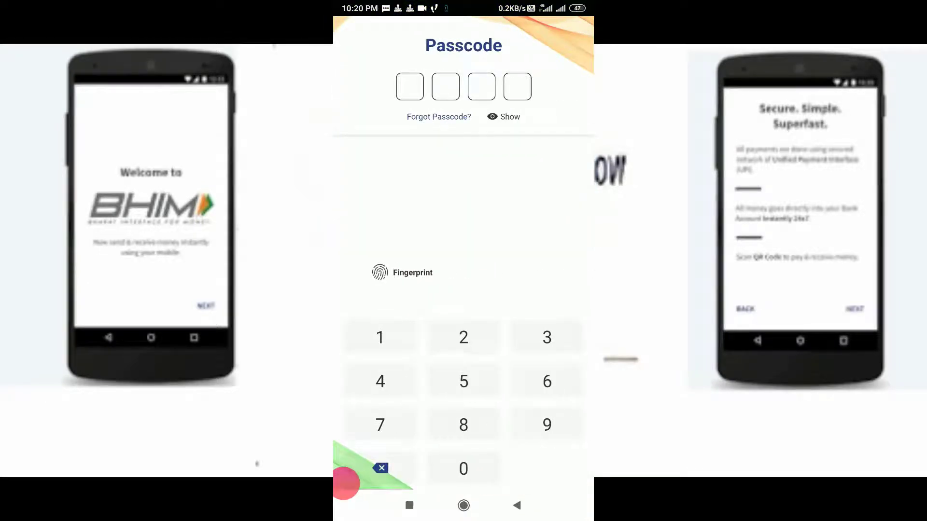
Step: Unlock BHIM with the 4-digit passcode to load the pending ₹530 MP ONLINE BILLDESK request
click(380, 336)
click(380, 381)
click(381, 338)
click(382, 338)
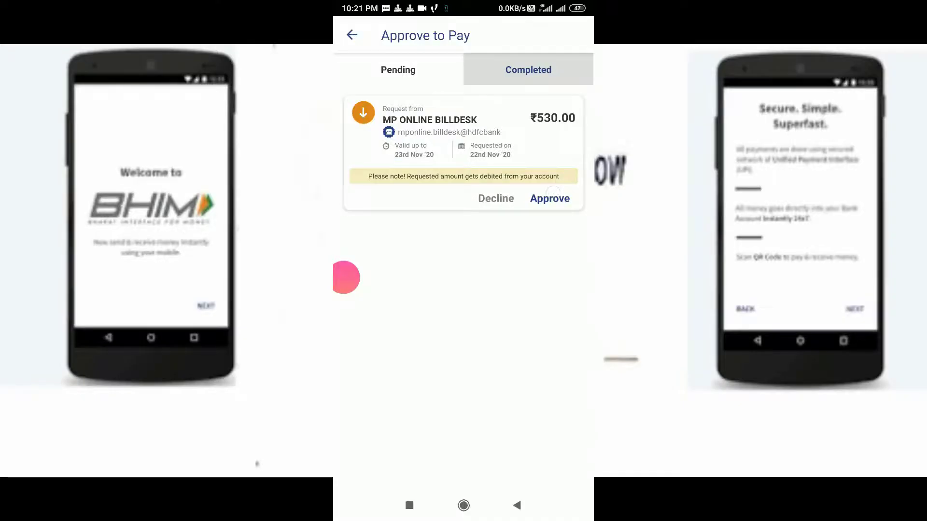
Step: Approve the ₹530 MP ONLINE BILLDESK request, confirm the debit account, and pay
click(550, 197)
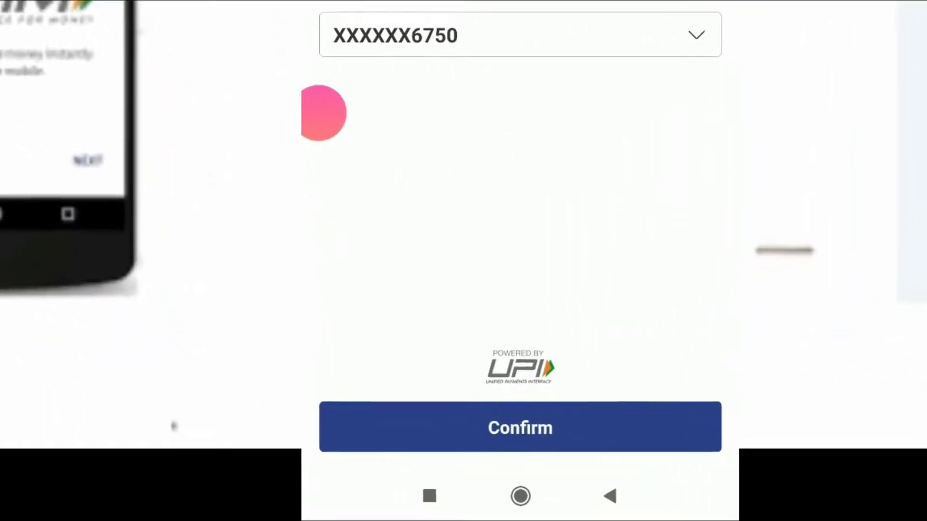
click(543, 432)
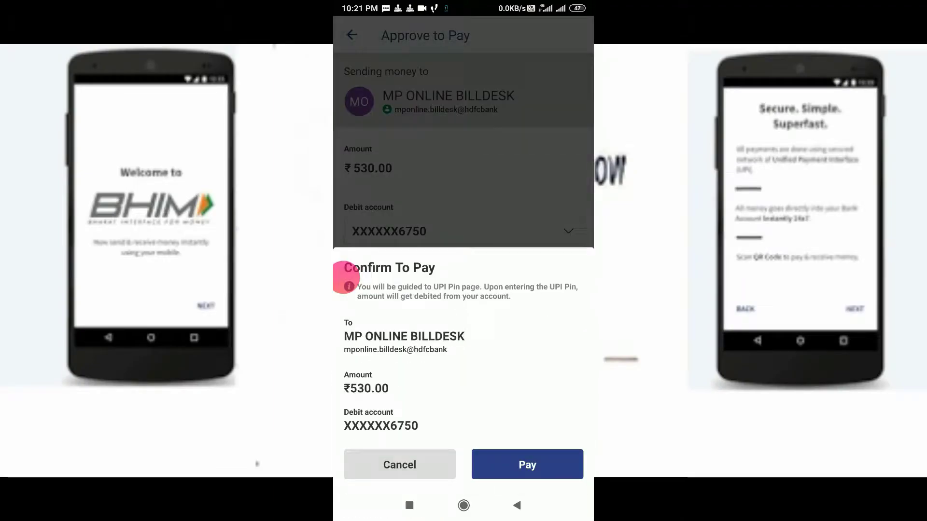
click(528, 464)
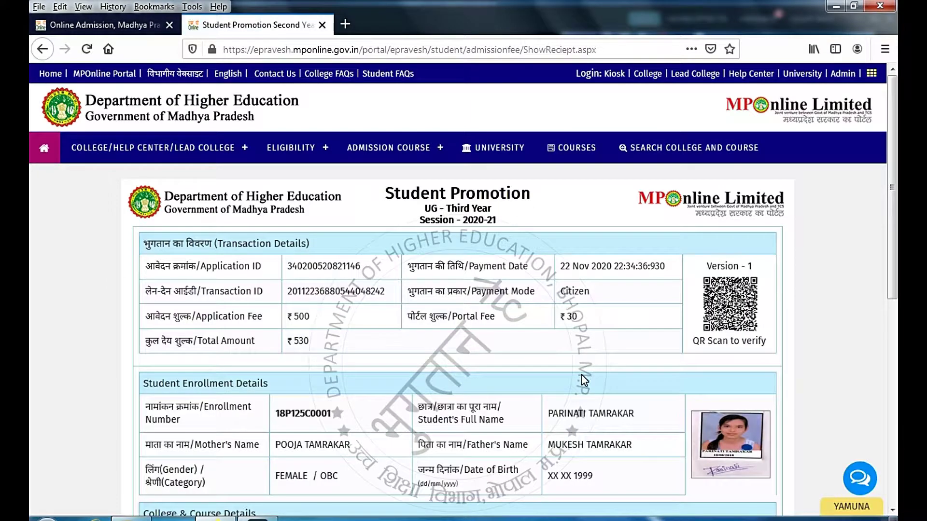
Step: Review the BCOM Third Year 2020-21 promotion receipt and print it
scroll(515, 288, down, 4)
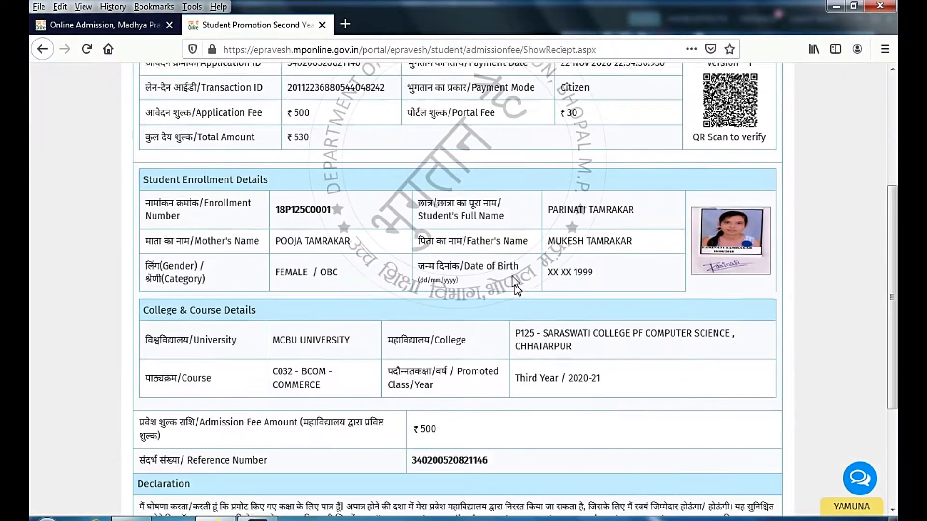
scroll(506, 258, down, 4)
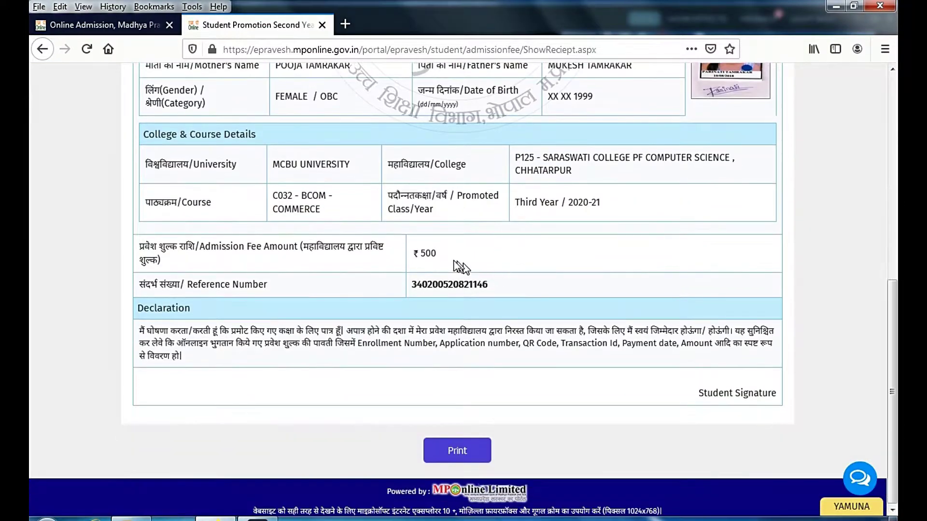
scroll(506, 224, up, 8)
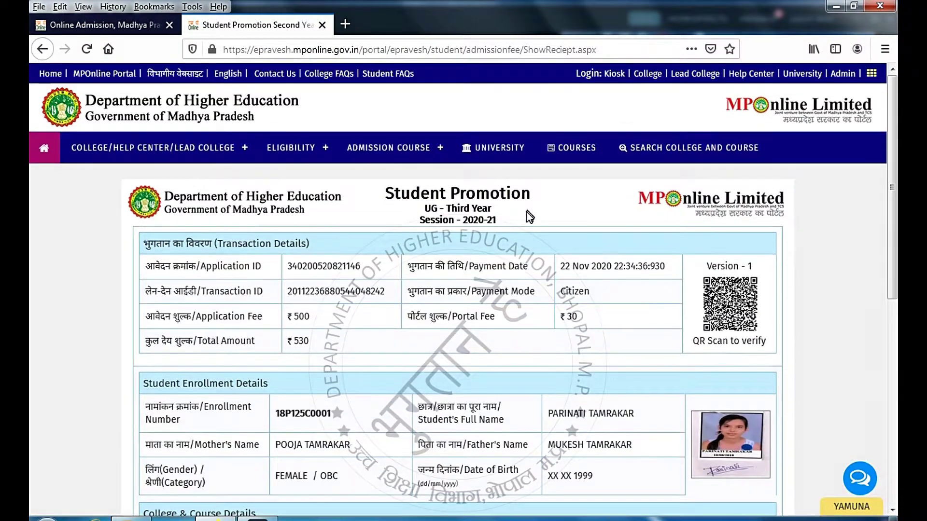
scroll(527, 213, down, 8)
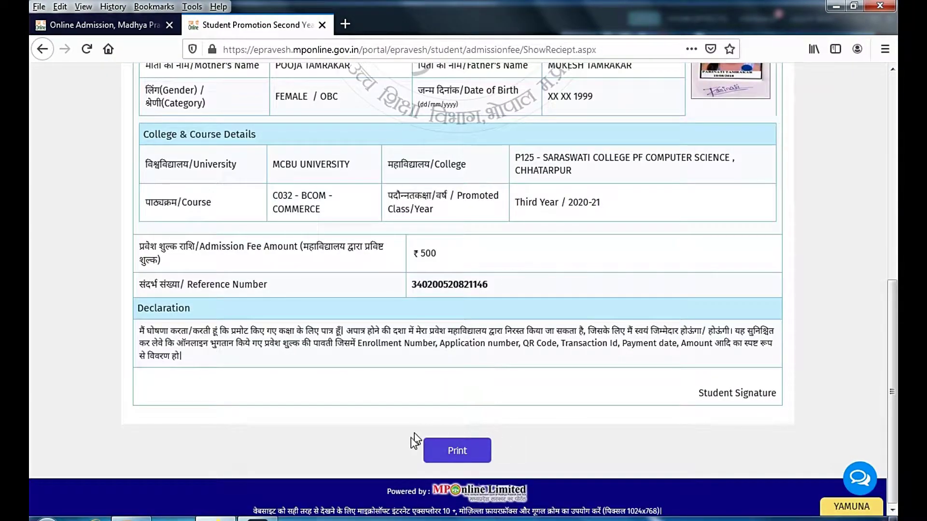
click(472, 459)
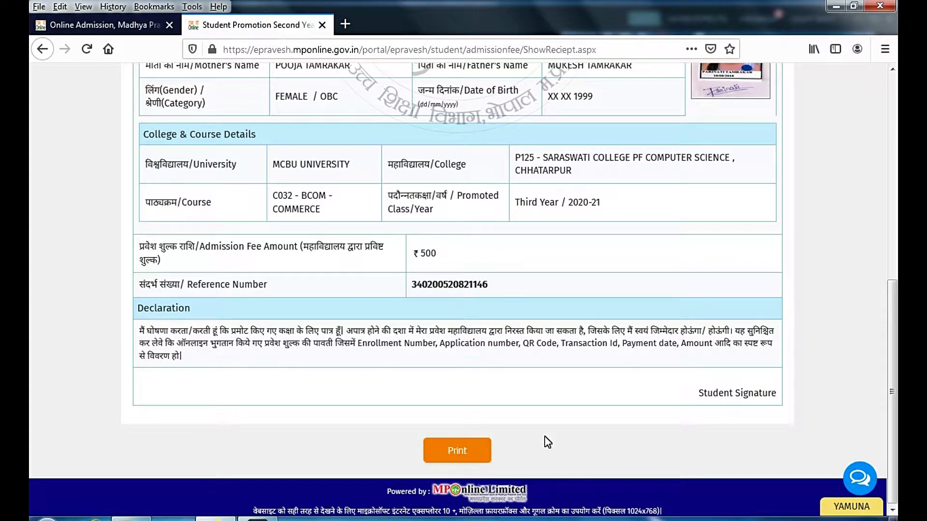